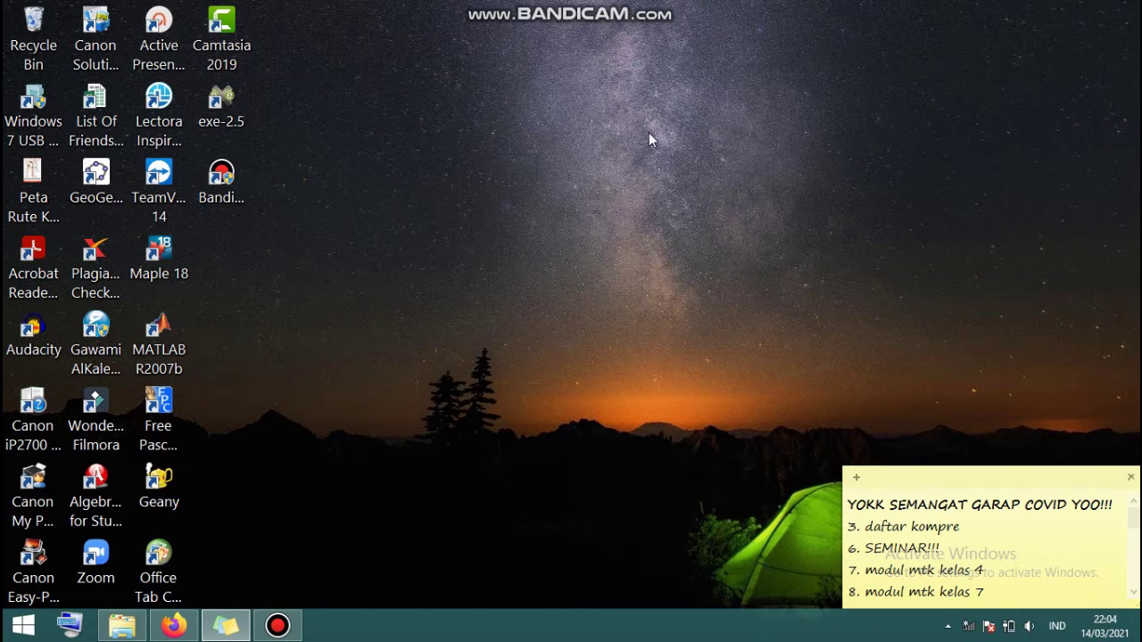
Launch Maple 18 and create a new blank worksheet ready for 2D math input.
click(173, 257)
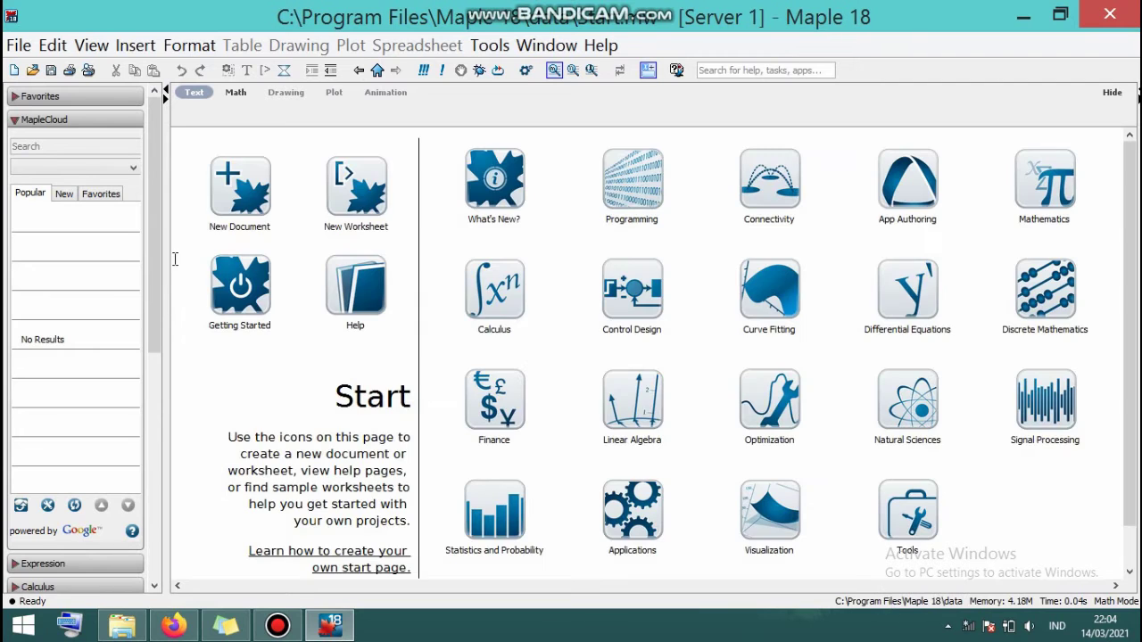
click(362, 214)
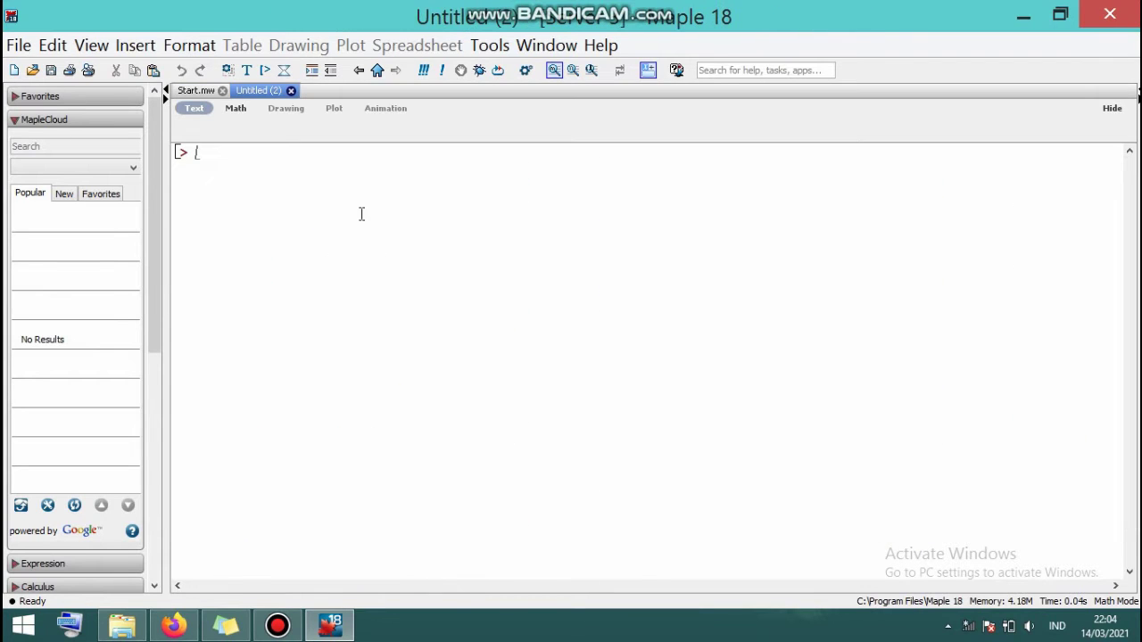
key(F5)
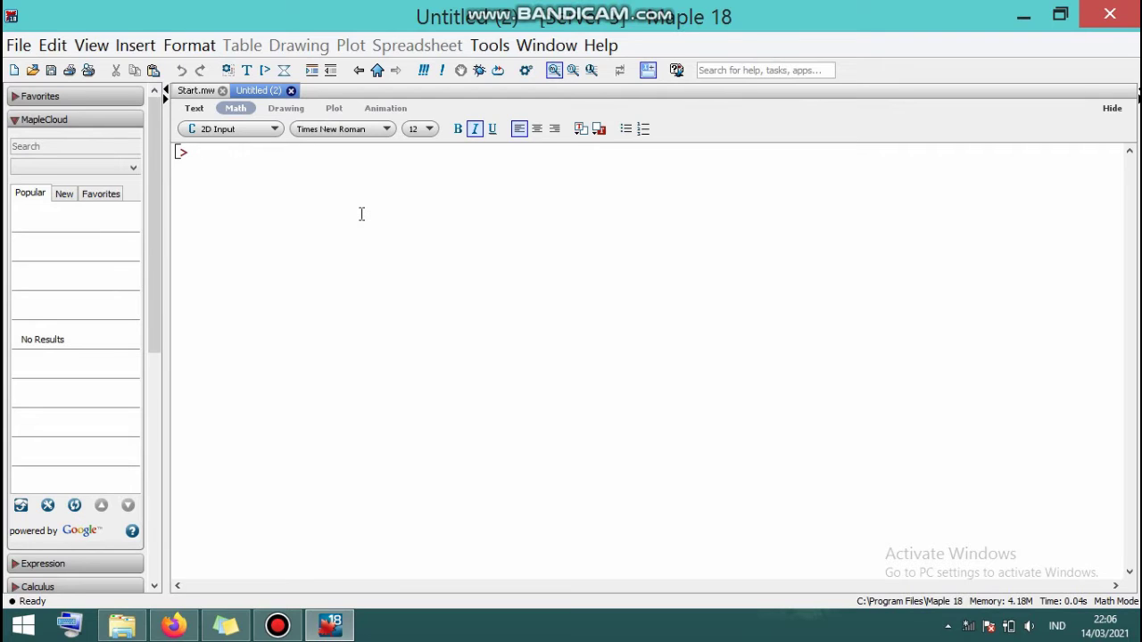
Define and evaluate the function A := (x, y) -> 5x^2 - y^2; in the worksheet.
text(A:=)
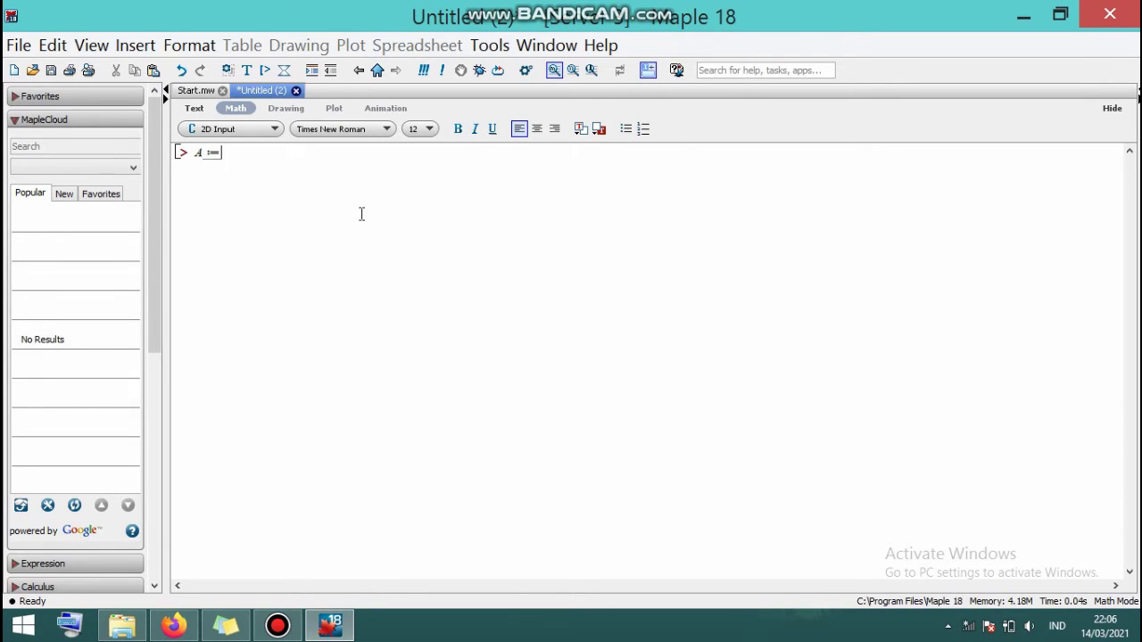
text(()
text(x,y)
text())
text(-)
text(>)
text(5 )
text(x)
text(^2)
key(Right)
text(-y)
text(^2)
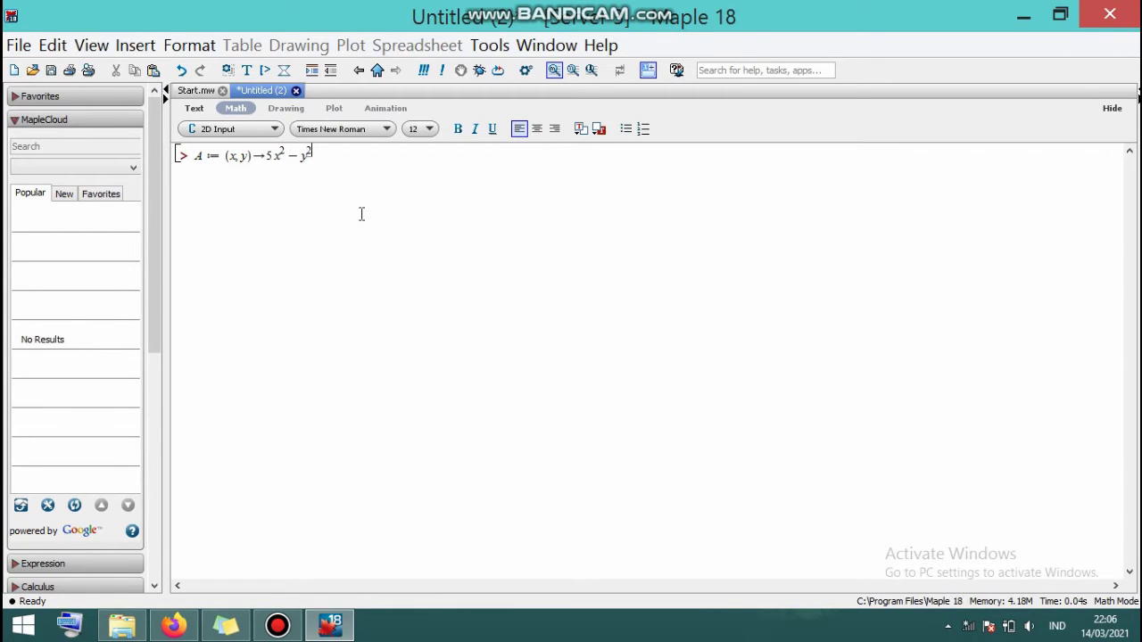
text(;)
key(BackSpace)
key(Right)
text(;)
key(Return)
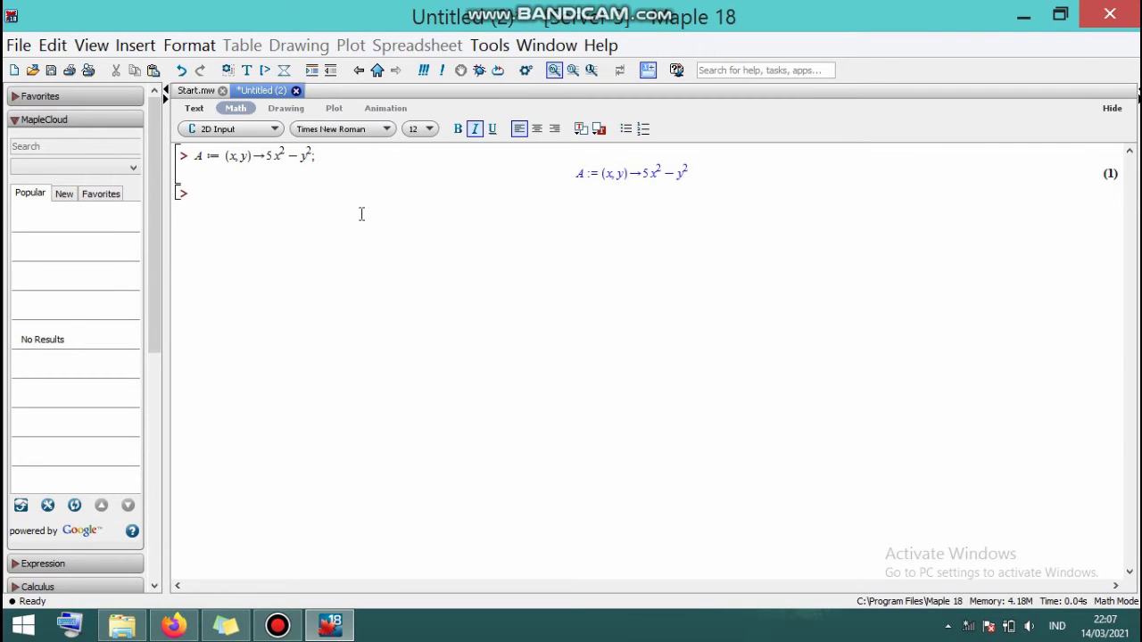
Define and evaluate a second function, B := (x, y) -> 2*y;.
text(B:)
text(=()
text(x,y)
text()-)
text(>)
text(2)
text(*y)
text(;)
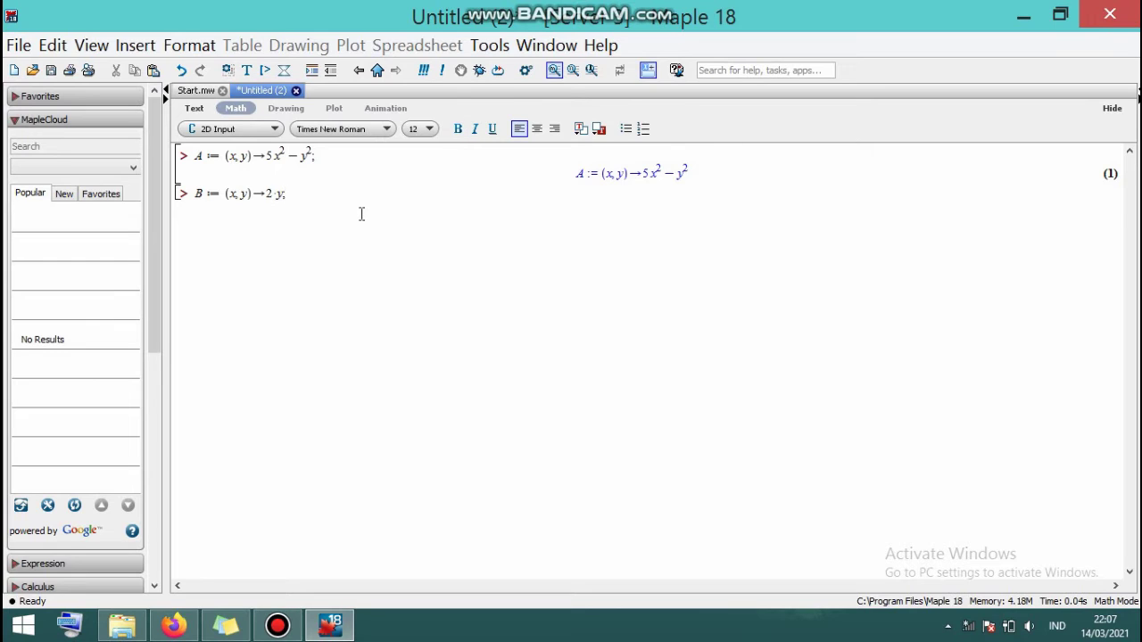
key(Return)
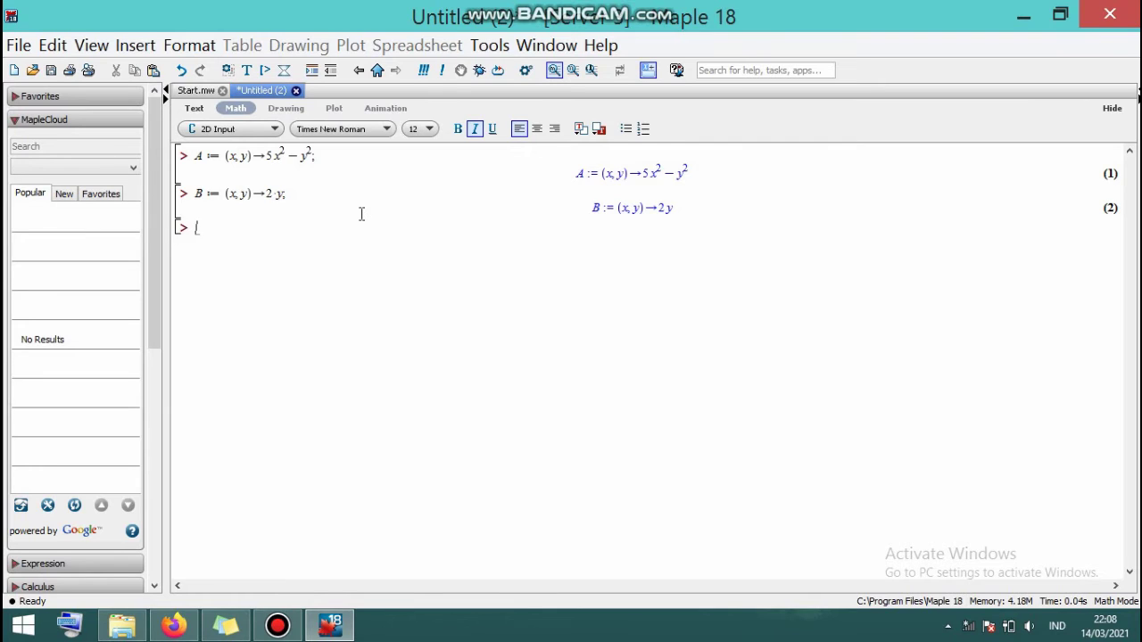
Enter and evaluate the differential equation PD1 := A(x, y(x)) + B(x, y(x))*diff(y(x), x) = 0;.
text(P)
text(D1:)
text(=)
text(A()
text(x)
text(,y)
text((x)))
text(+)
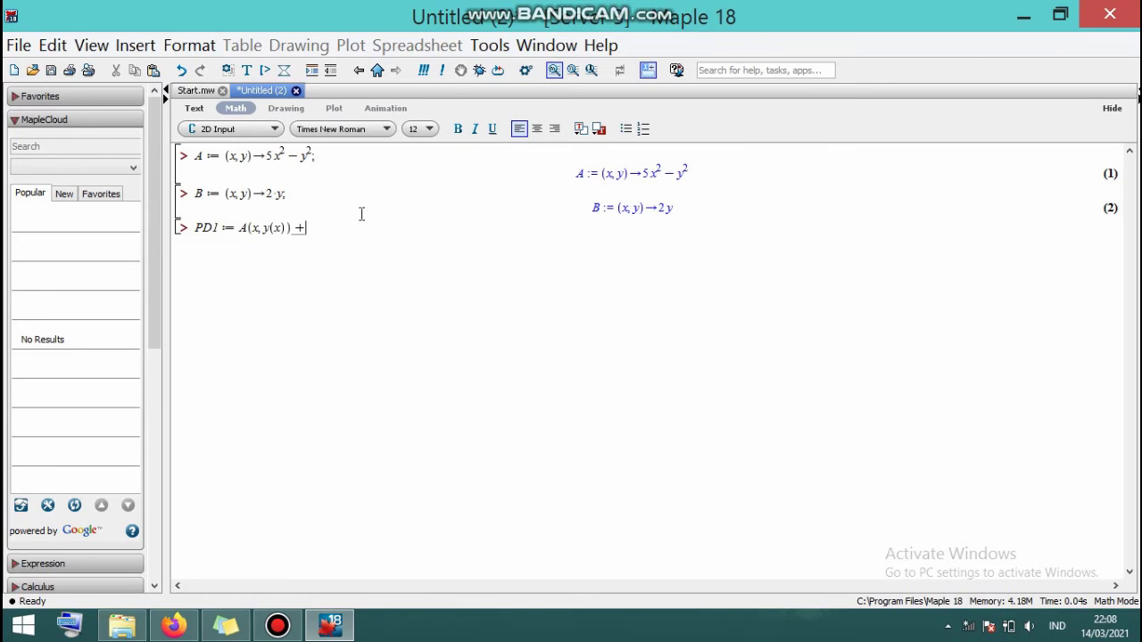
text(B)
text(()
text(x)
text(,y)
text((x)))
text(*)
text(diff)
text(()
text(y)
text((x)
text(),)
text( x))
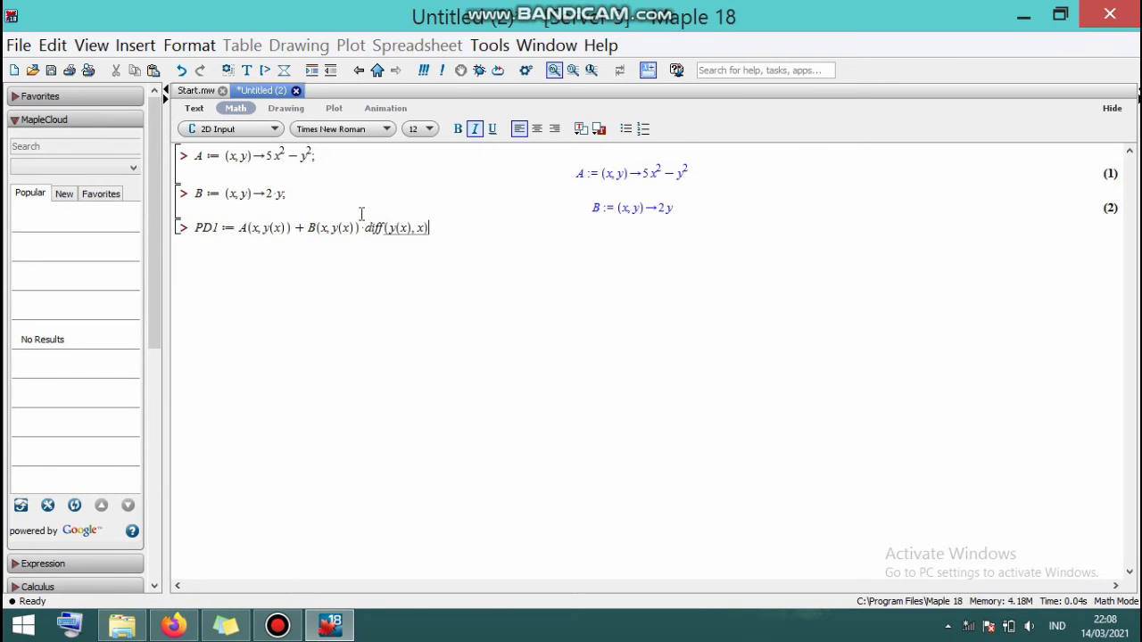
text(=0)
text(;)
key(Return)
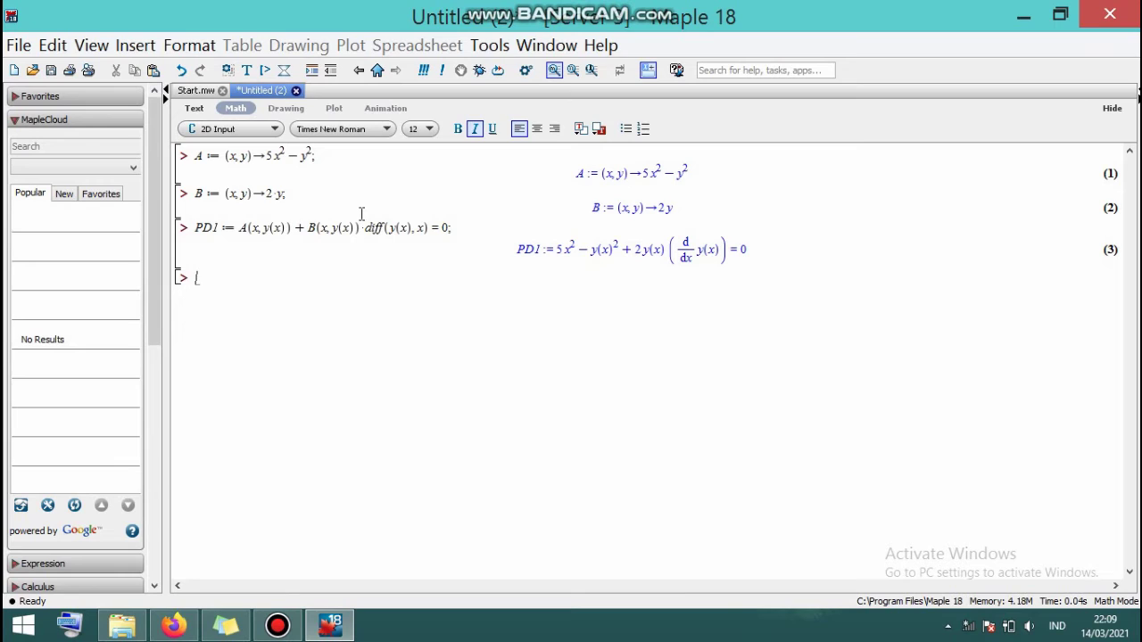
Load the differential equations package with the command with(DETools):.
text(with(DETools) )
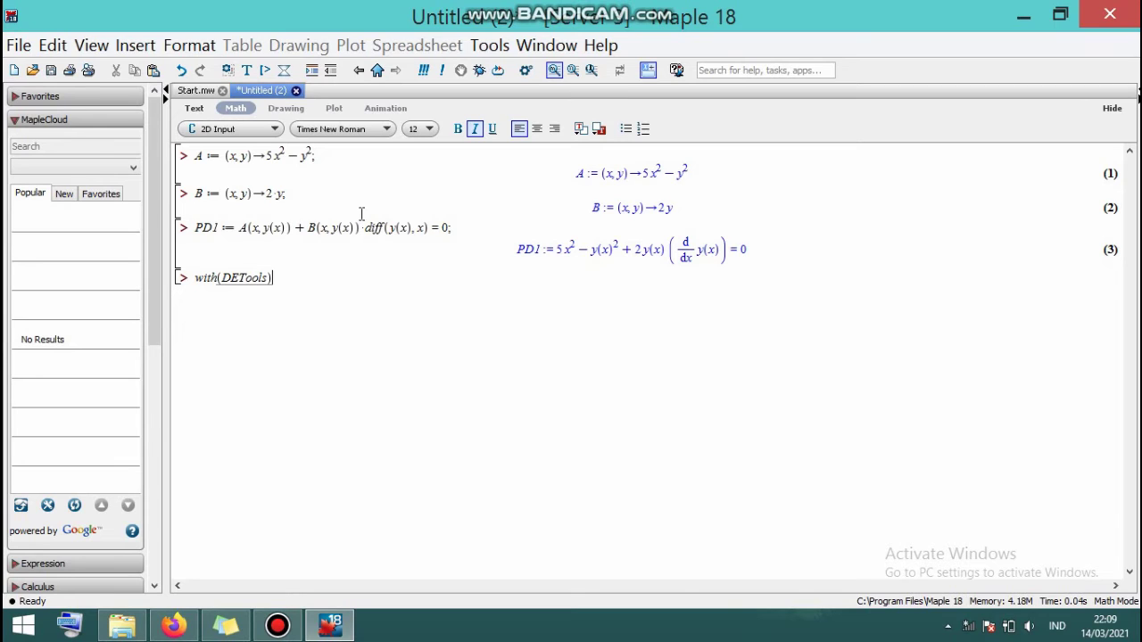
text(:)
key(Return)
Test the first equation for exactness by evaluating C := odeadvisor(PD1, [exact]);.
text(C)
text(:=)
text(ade)
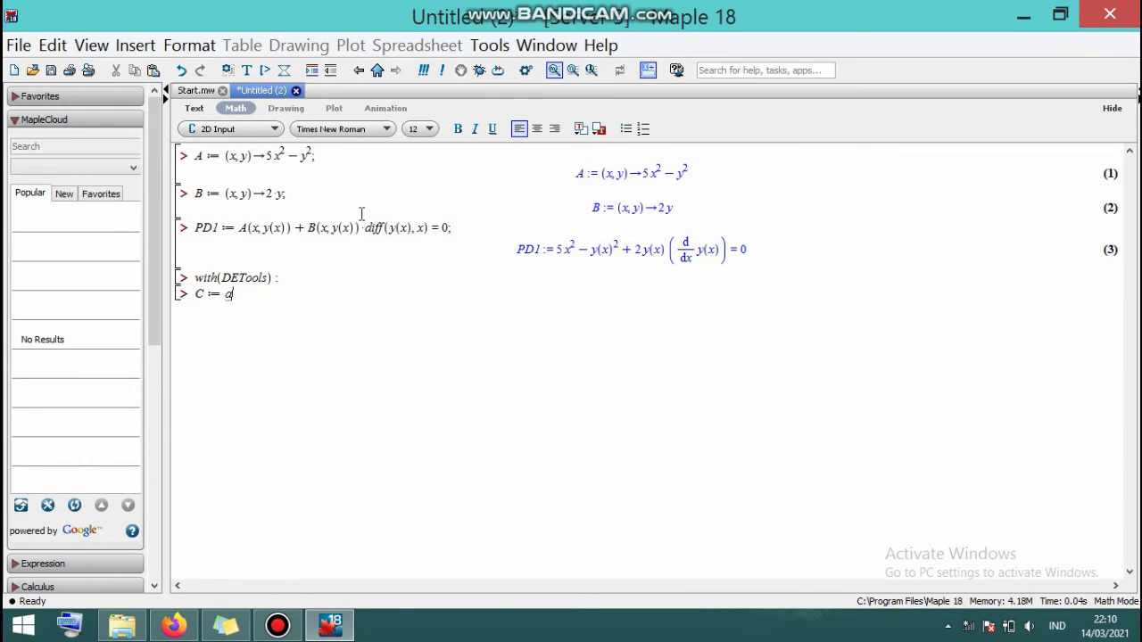
key(BackSpace)
key(BackSpace)
key(BackSpace)
text(odeadvisor)
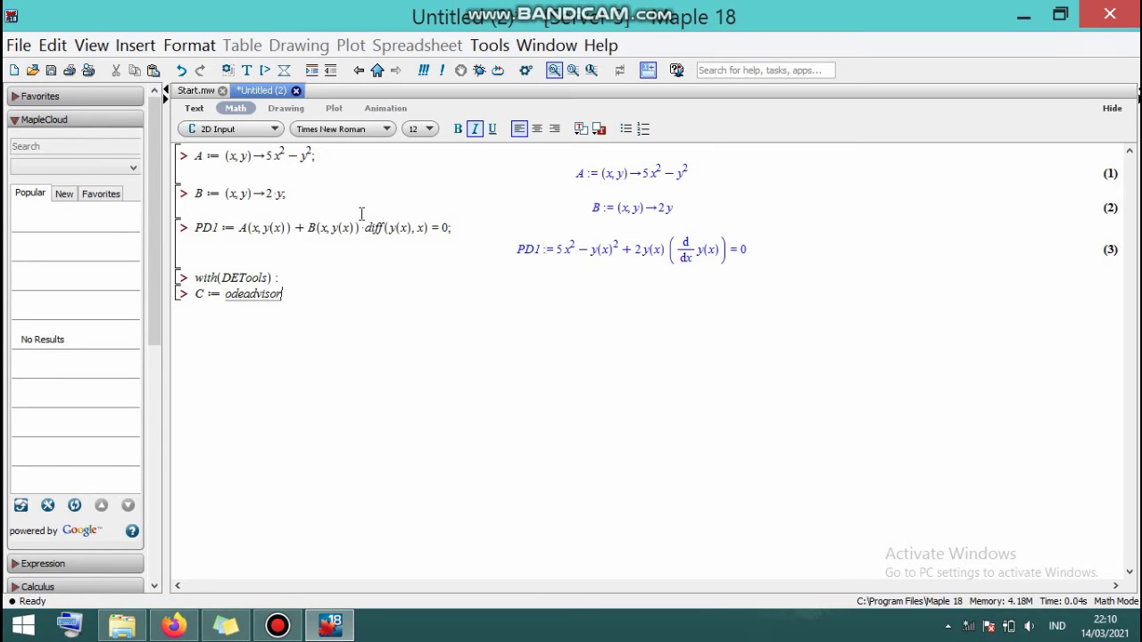
text((PD1, [exact)
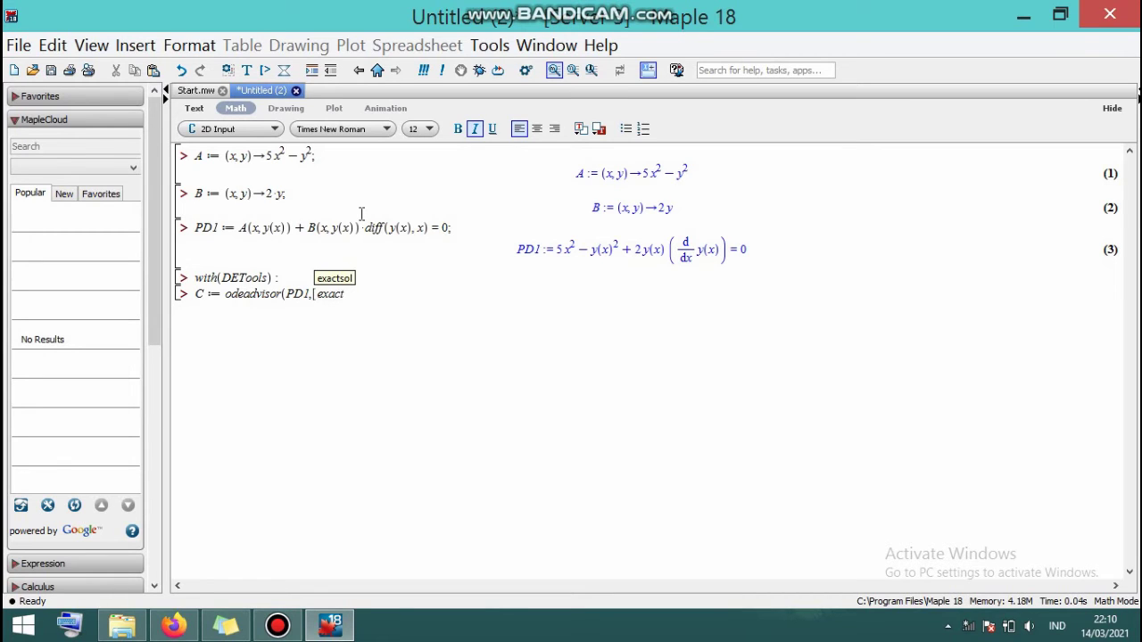
text(])
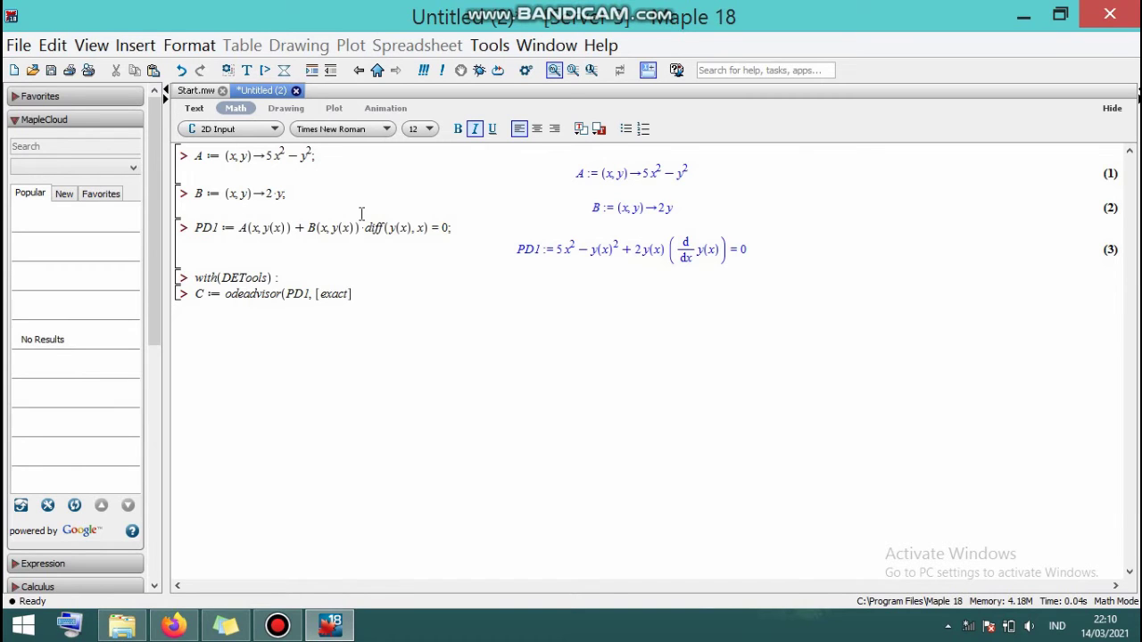
text();)
key(Return)
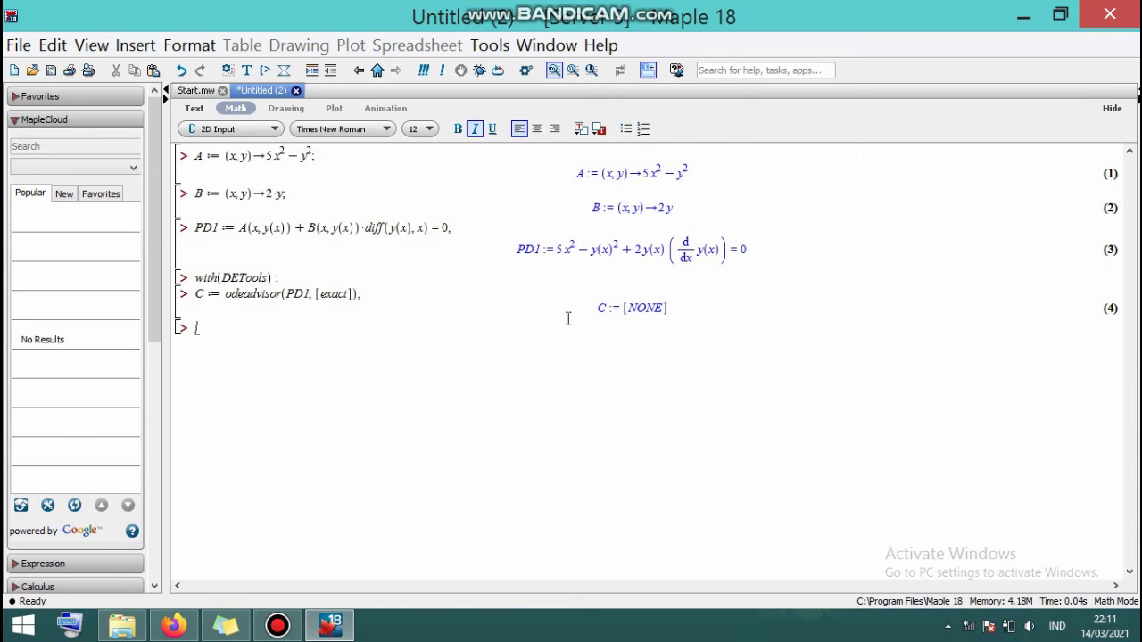
Evaluate cek := simplify of the fraction with numerator (diff(A(x, y), y) - diff(B(x, y), x)) and denominator B(x, y).
text(cek:=)
text(simp)
text(lify)
text((()
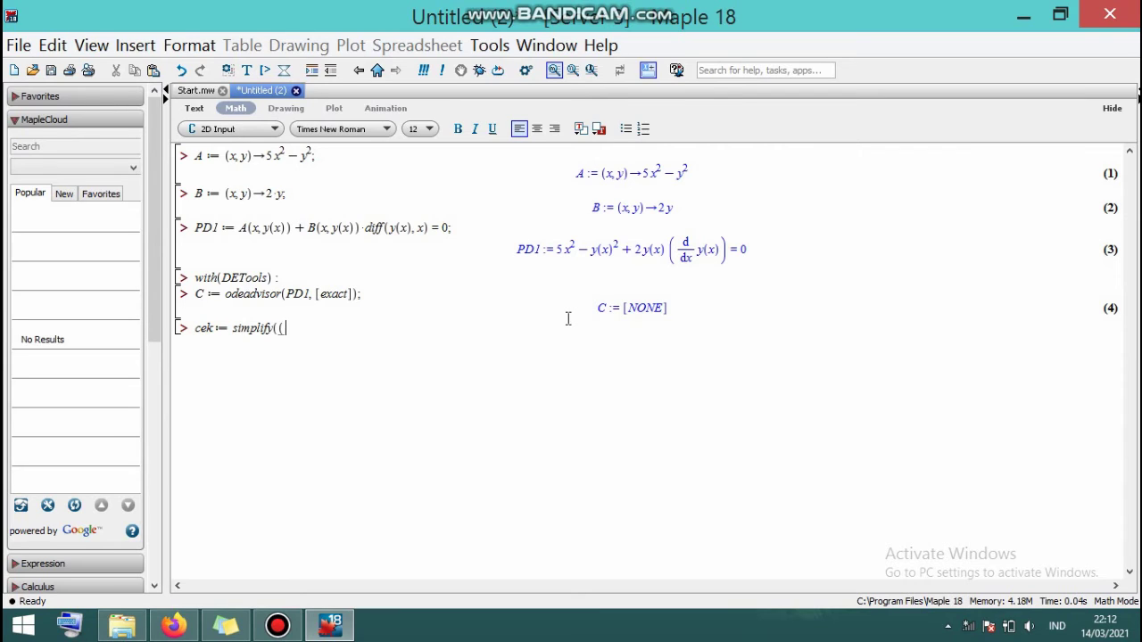
text(diff(A(x,y)
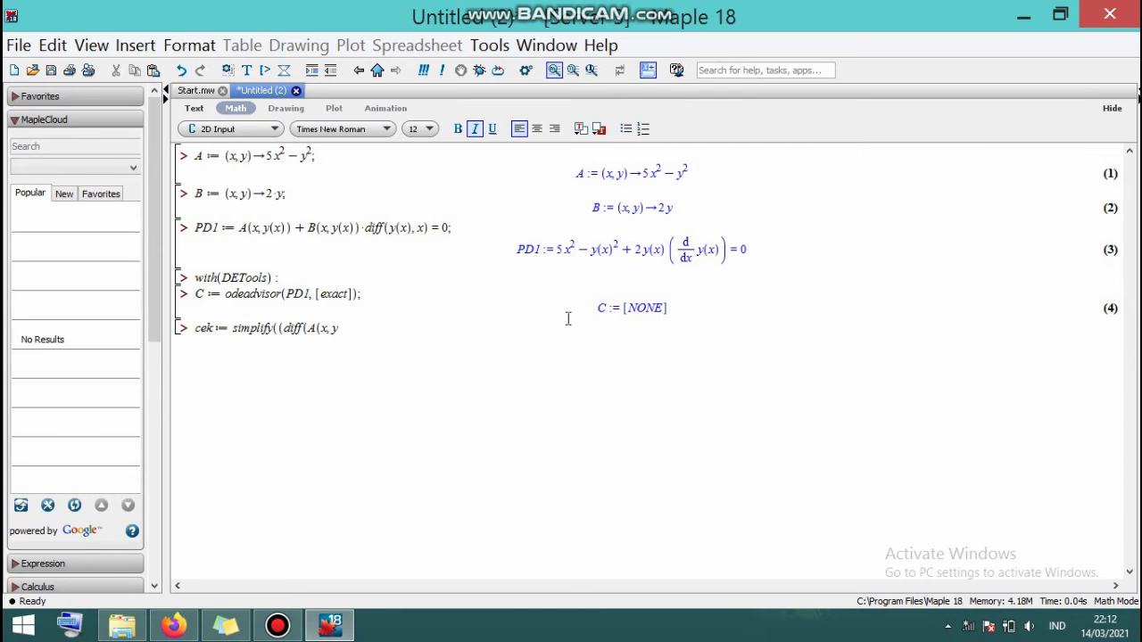
text(),)
text(y)
text()-)
text(diff)
text((B)
text(()
text(x, y)
text())
text(, )
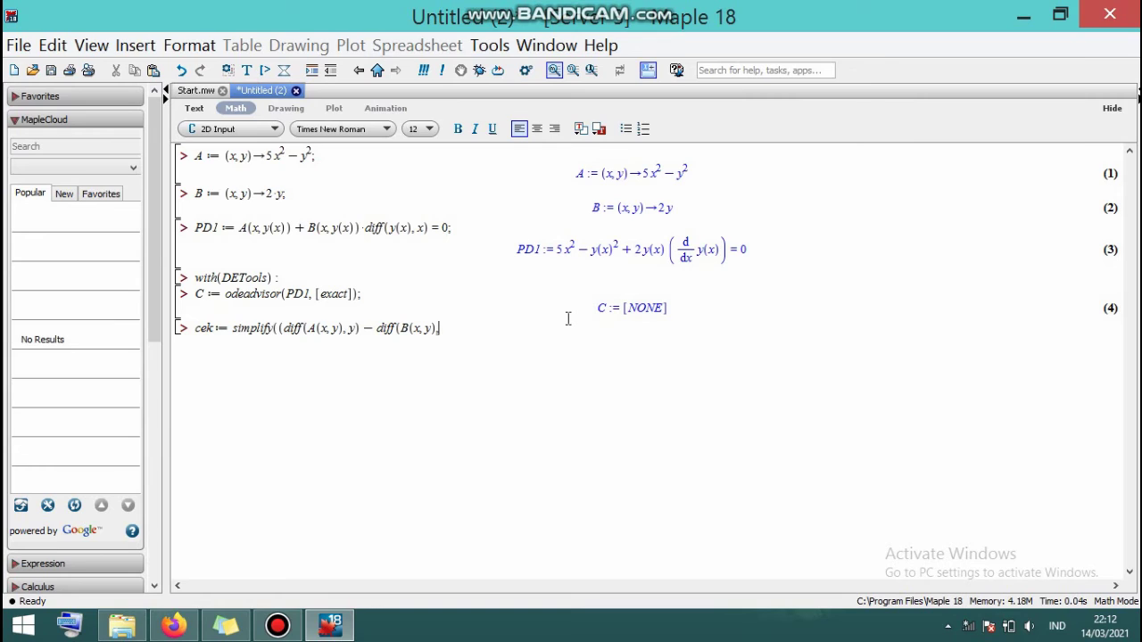
text(x))/)
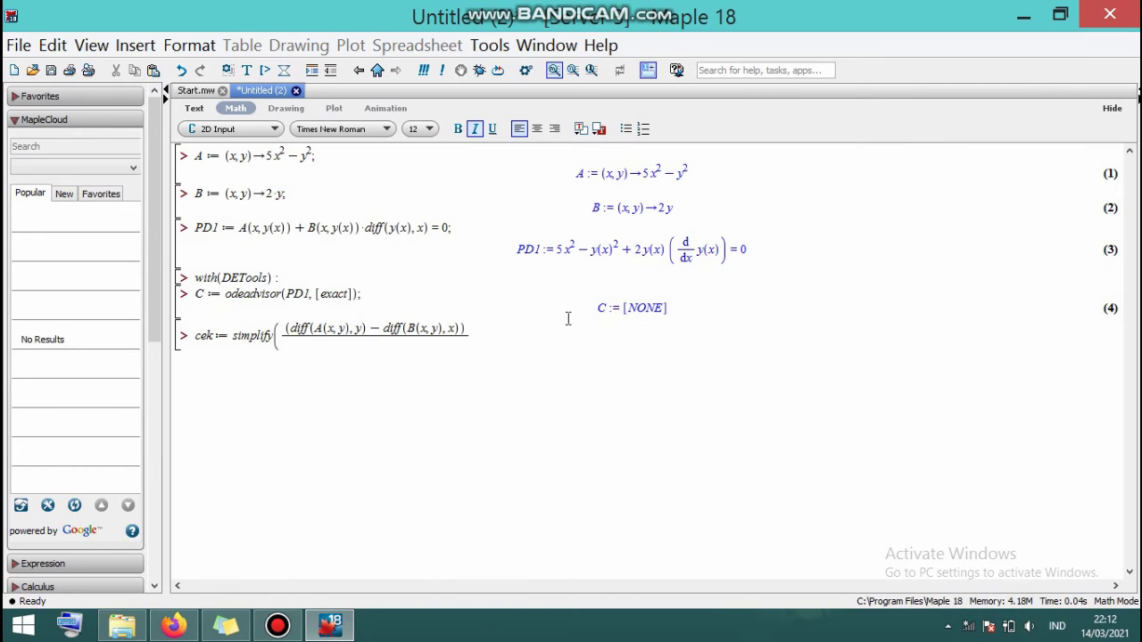
text(B(x, y))
key(Right)
text())
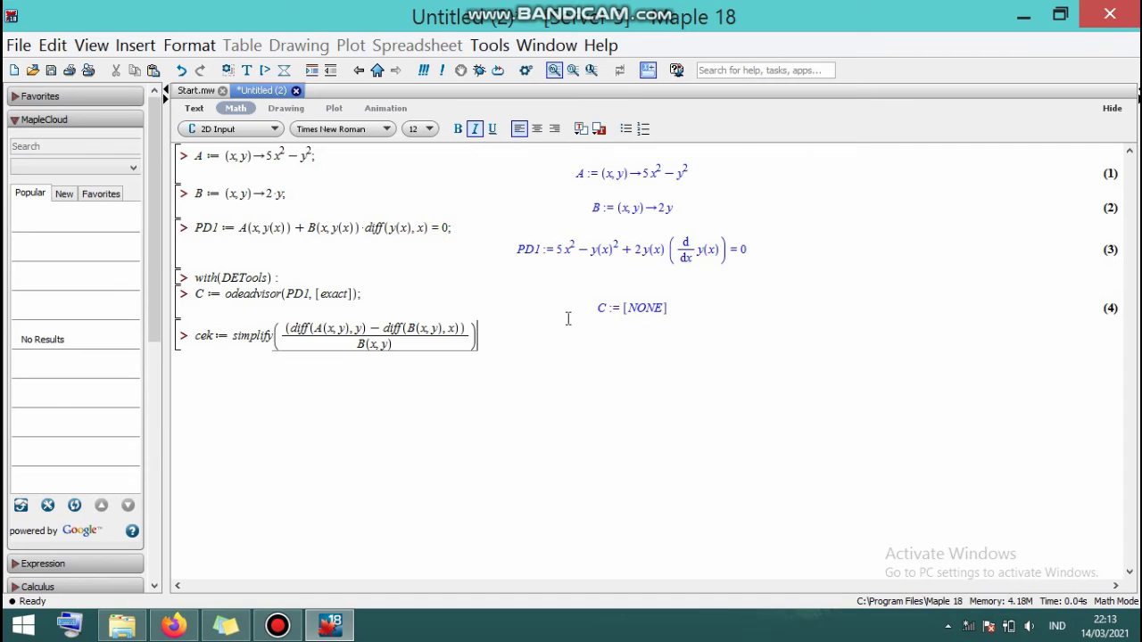
text(;)
key(Return)
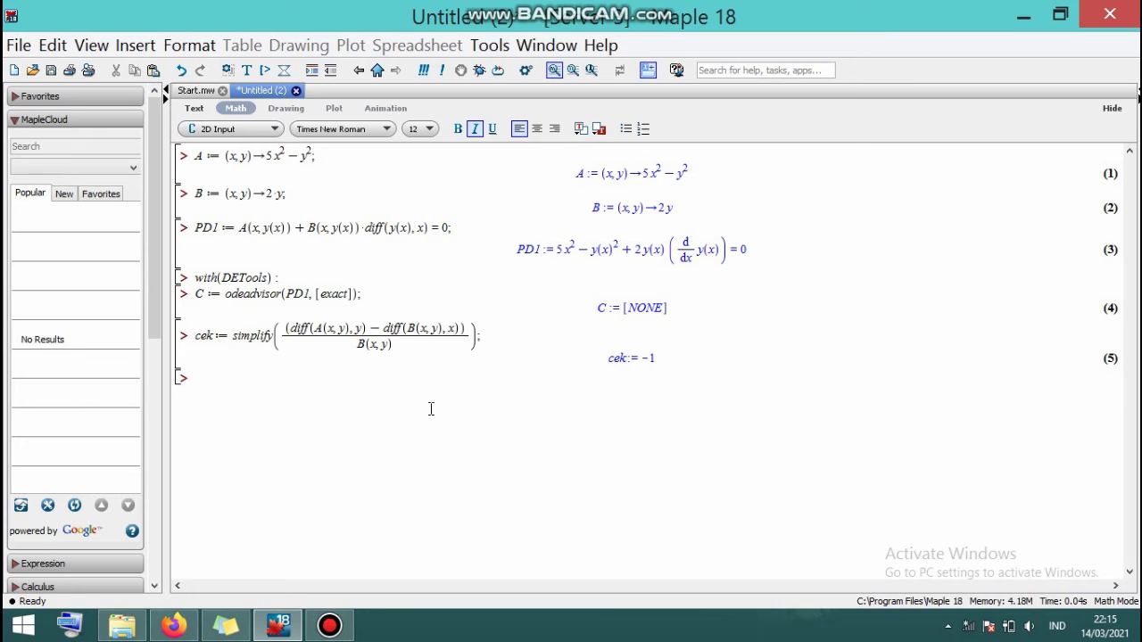
Compute the integrating factor by evaluating F := exp(int(cek, x));.
text(F)
text(:=)
text(ex)
text(p)
text((i)
text(nt)
text(()
text(ce)
text(k)
text(, )
text(x)
text()))
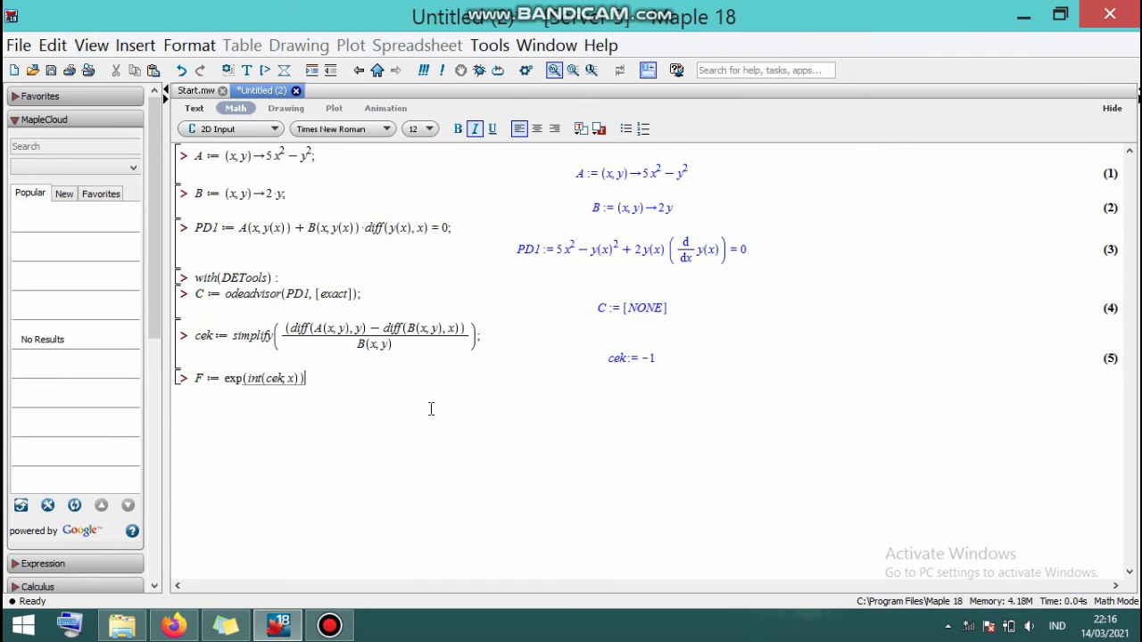
text(;)
key(Return)
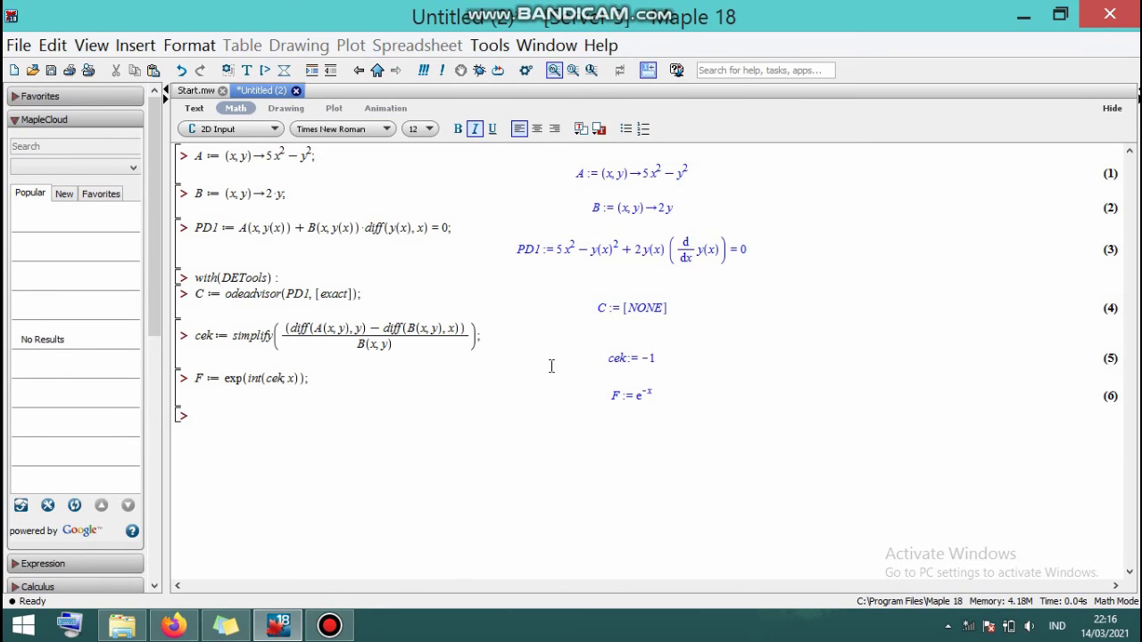
Multiply the differential equation by the integrating factor by evaluating PD2 := PD1*F;.
text(PD2)
text(:=)
text(P)
text(D1)
text(*)
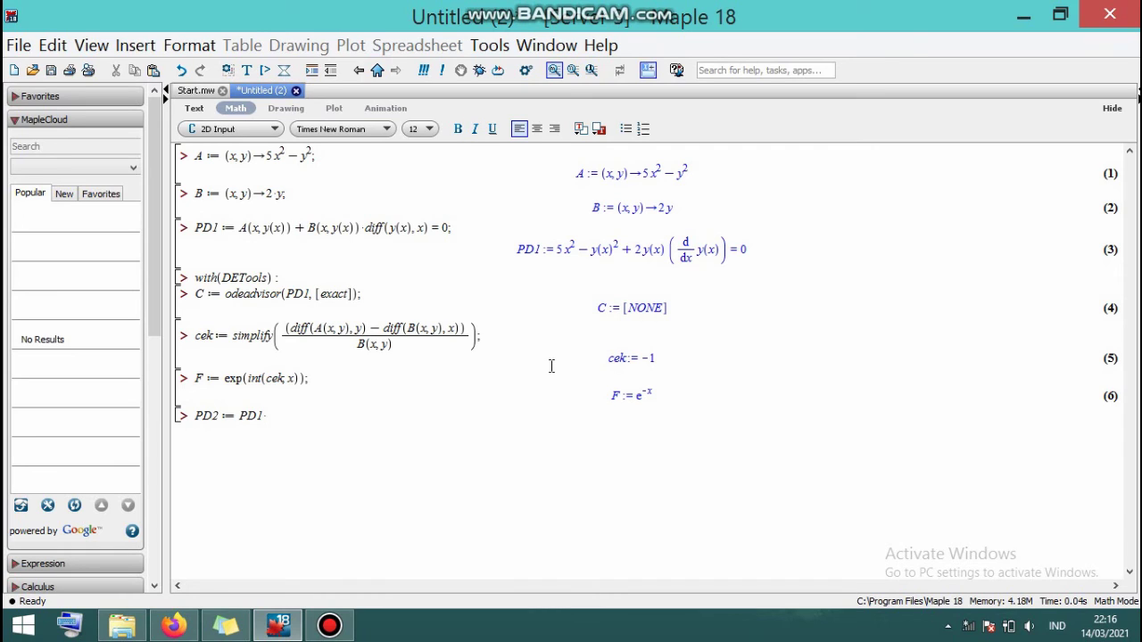
text(F;)
key(Return)
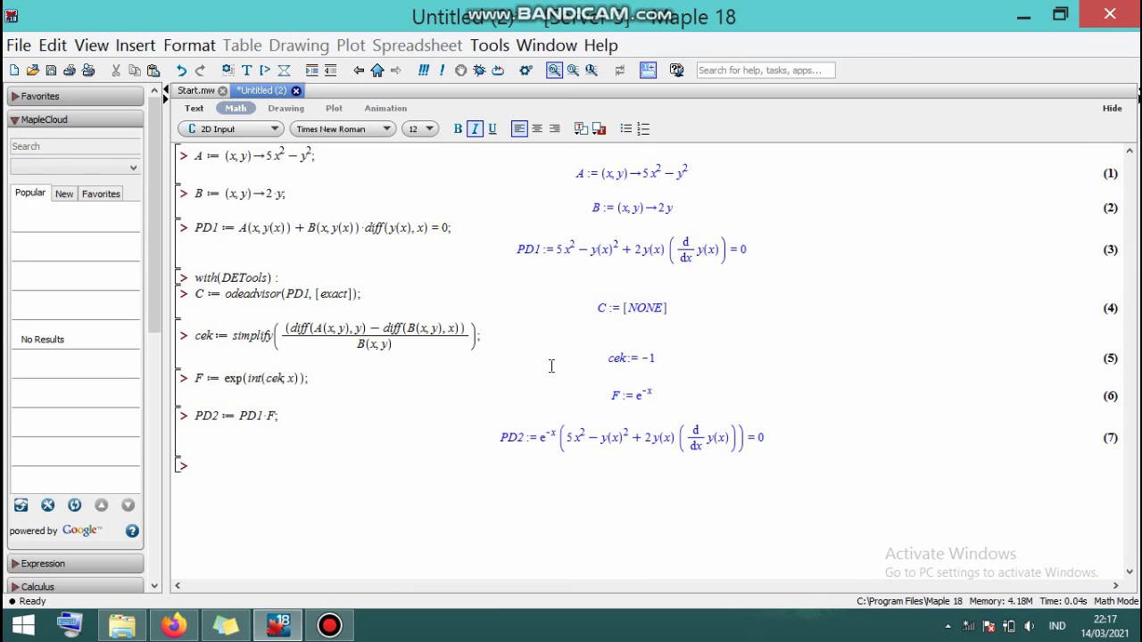
Test the multiplied equation for exactness by evaluating G := odeadvisor(PD2, [exact]);.
text(G)
text(:=)
text(ode)
text(ad)
text(visor)
text((P)
text(D)
text(2)
text(,[e)
text(xact)
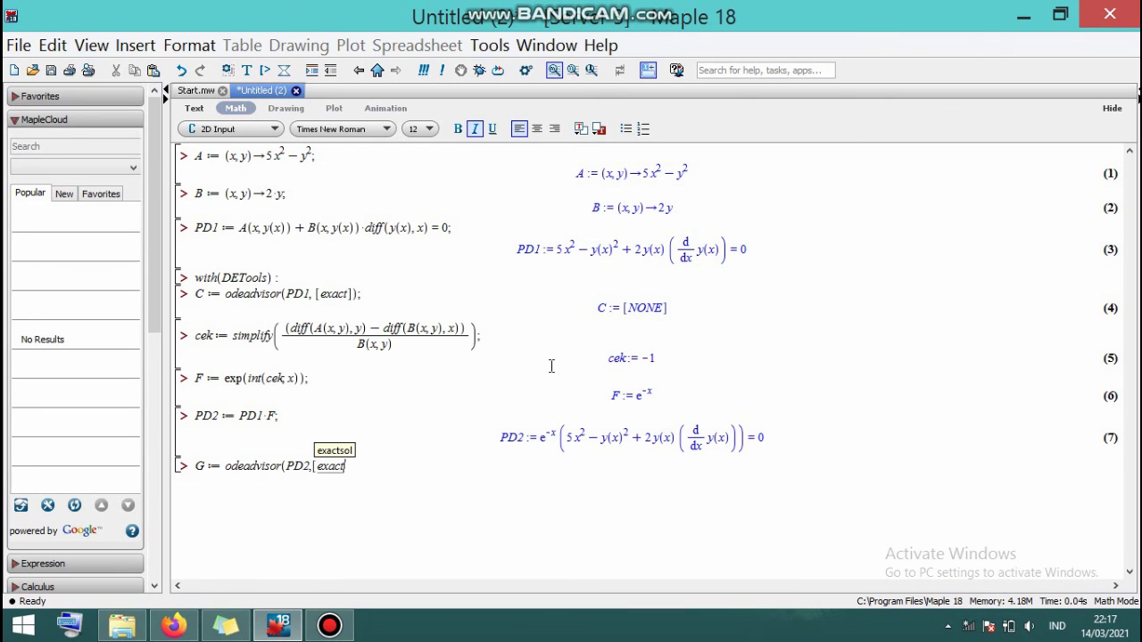
text(]))
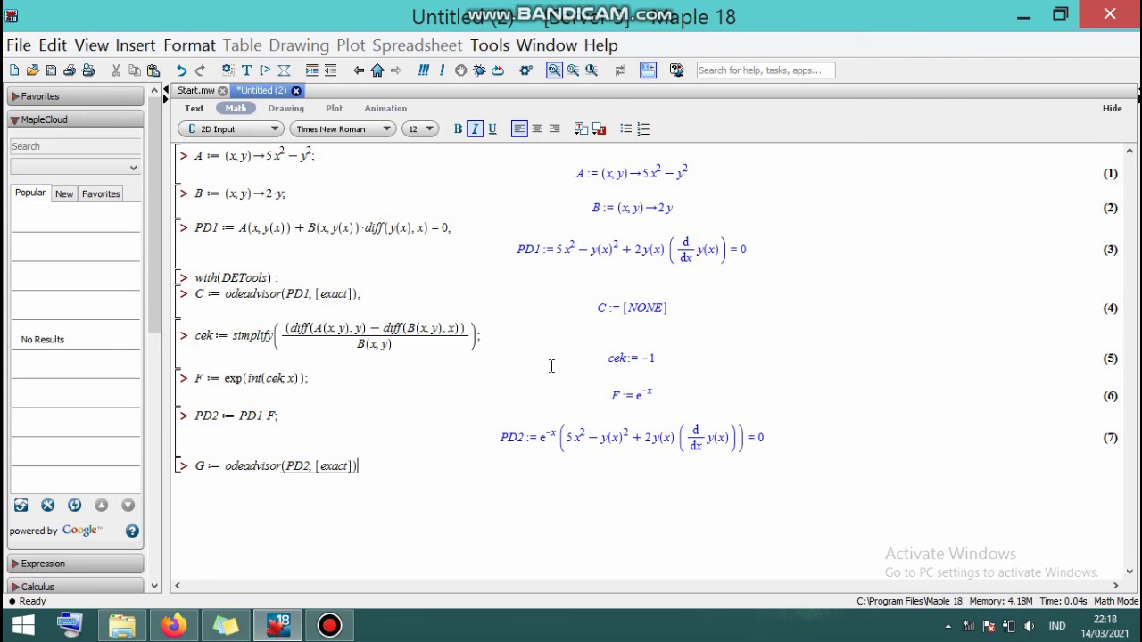
text(;)
key(Return)
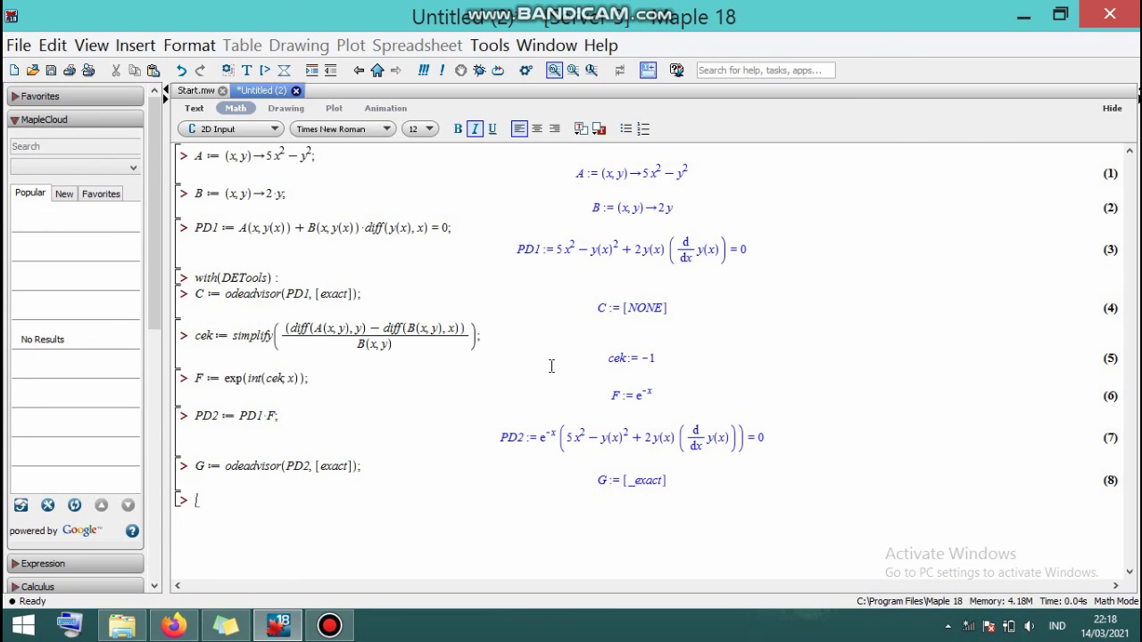
Solve the multiplied equation implicitly by evaluating solusi := dsolve(PD2, [exact], implicit);.
text(s)
text(olus)
text(i:)
text(=d)
text(solve)
text((PD2)
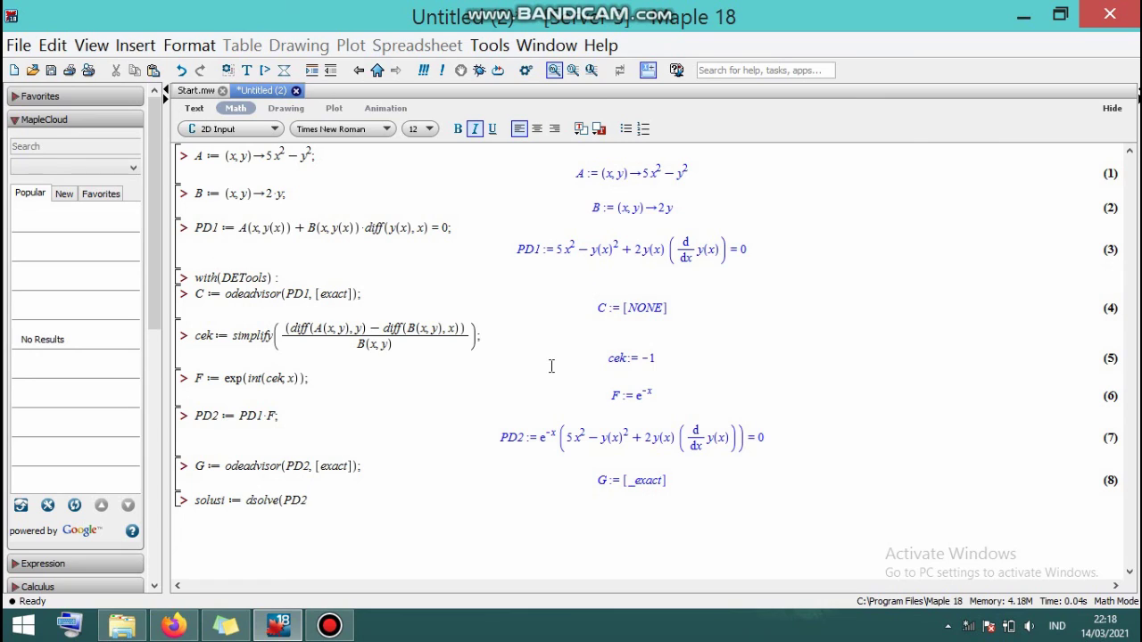
text(,[exact], implicit)
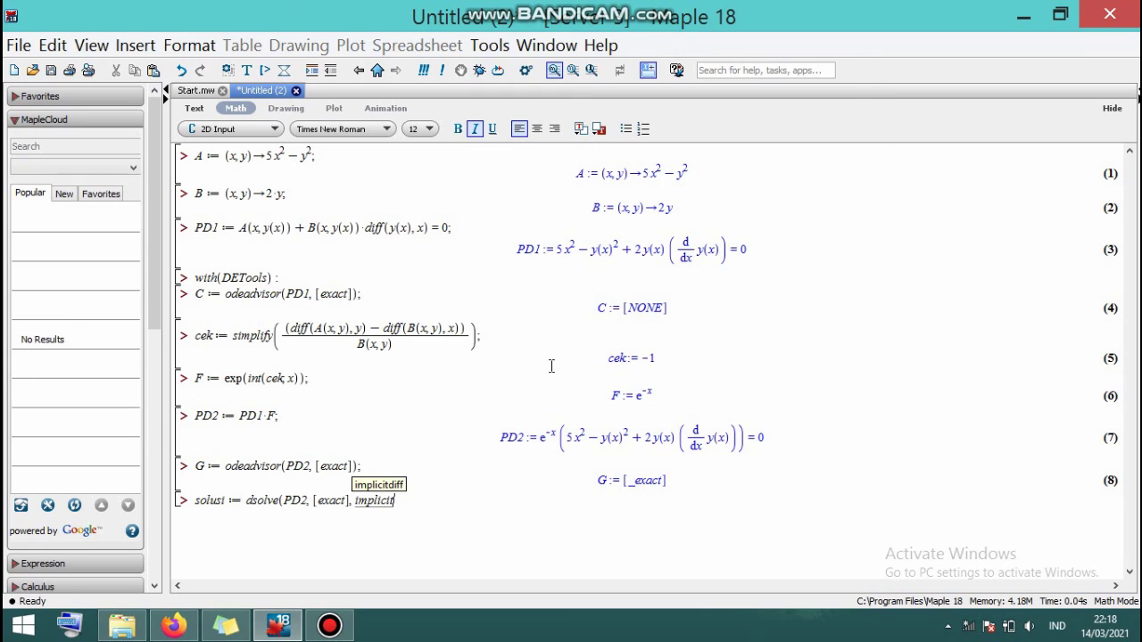
text())
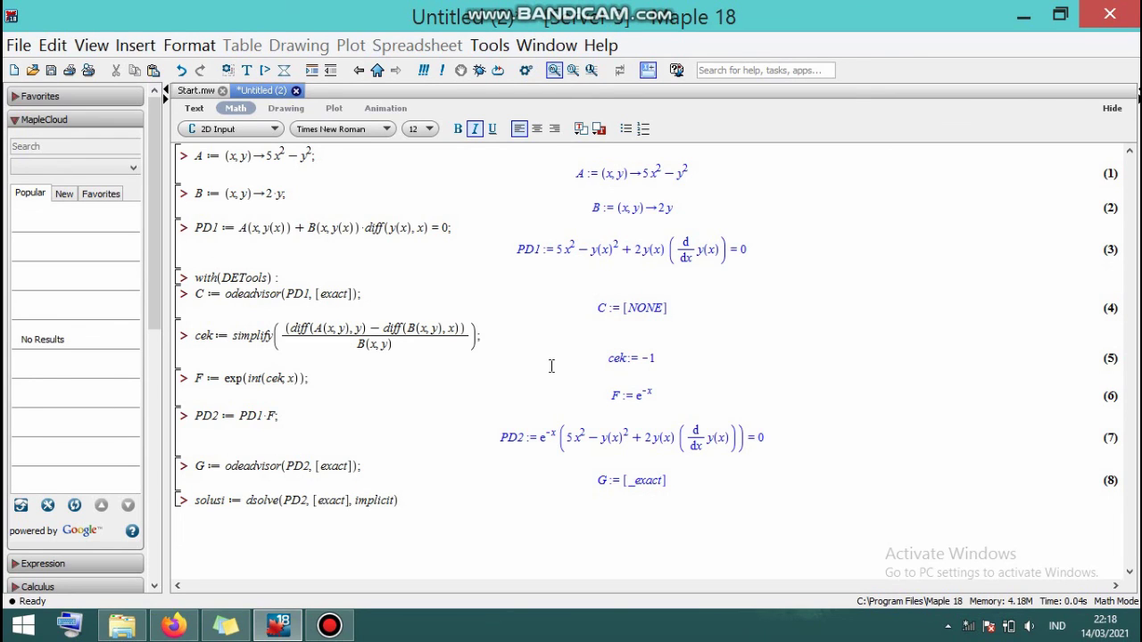
text(;)
key(Return)
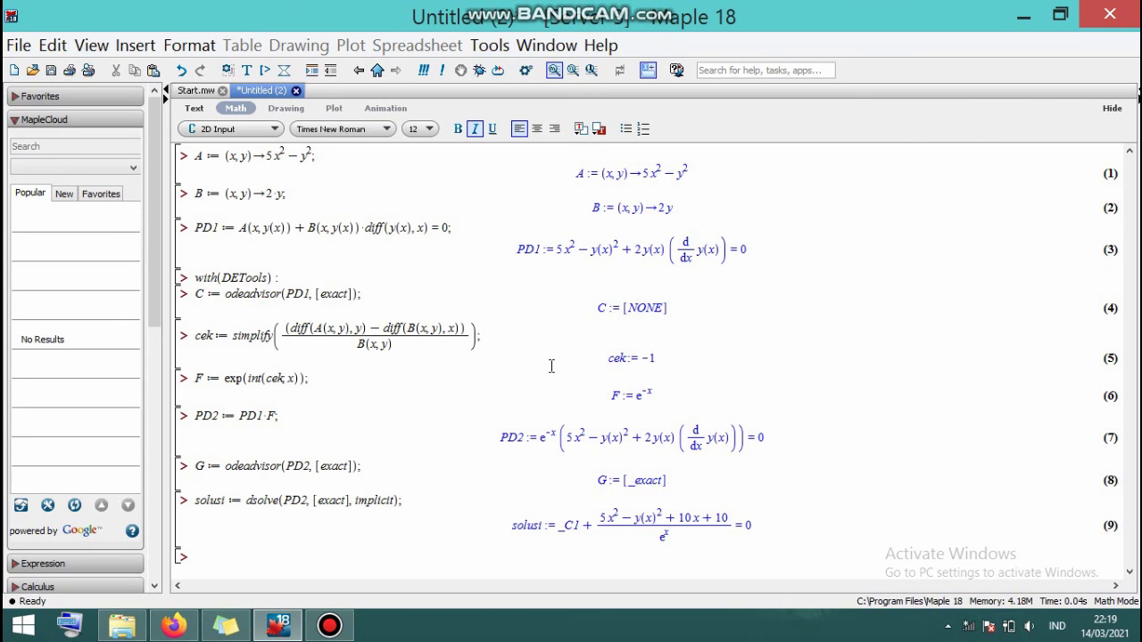
Simplify the implicit solution by evaluating solusi2 := simplify(solusi);.
text(solusi)
text(2)
text(:=)
text(sim)
text(l)
key(BackSpace)
text(plify()
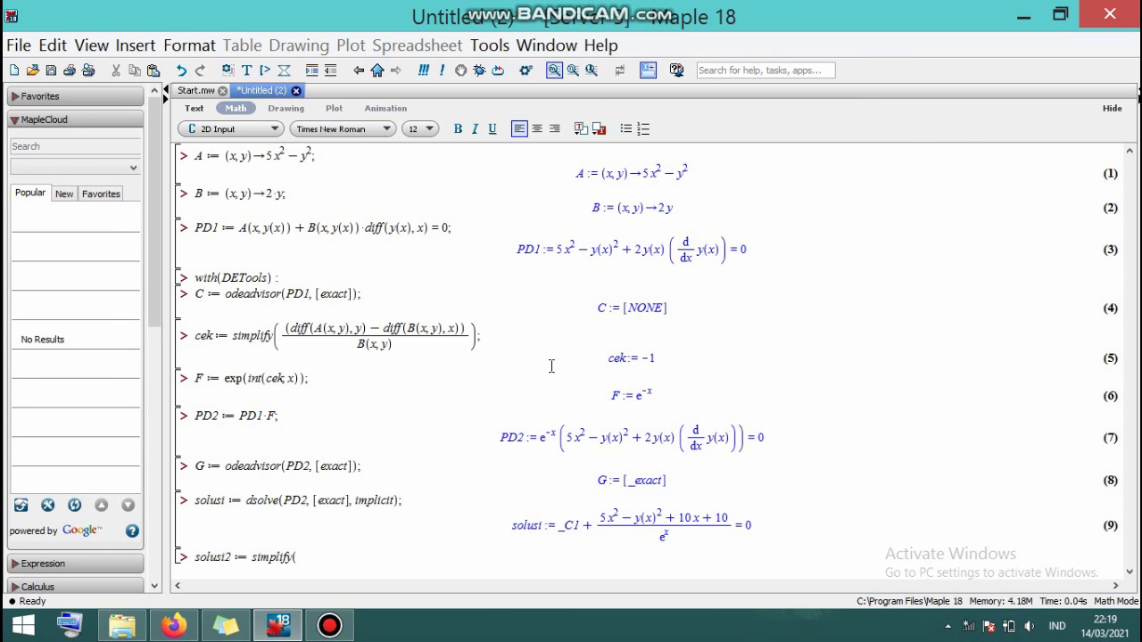
text(solusi);)
key(Return)
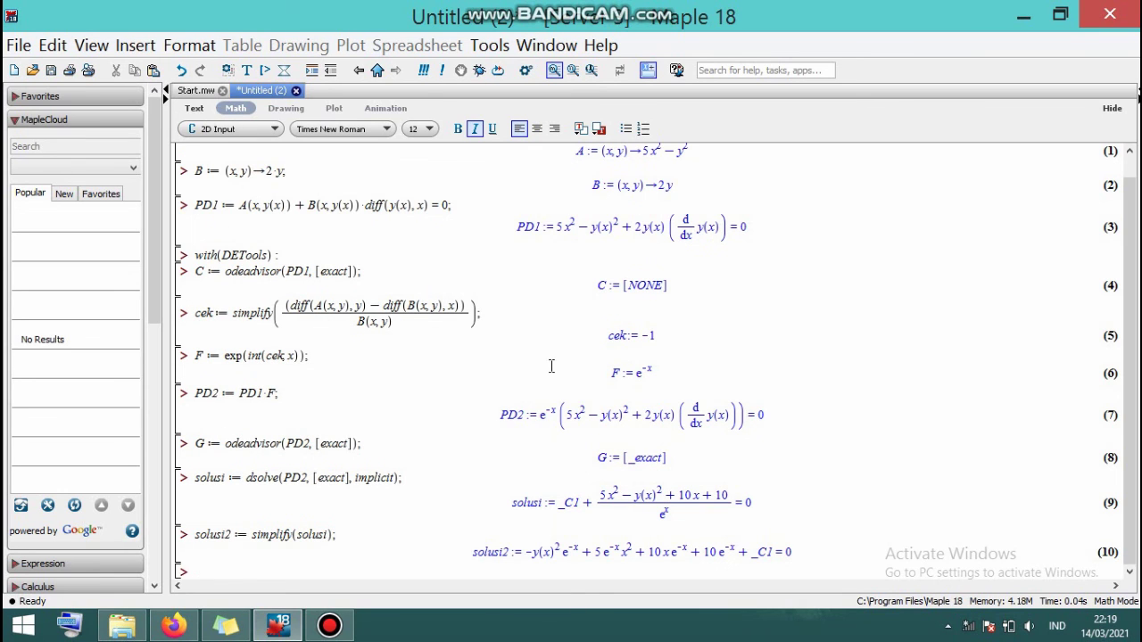